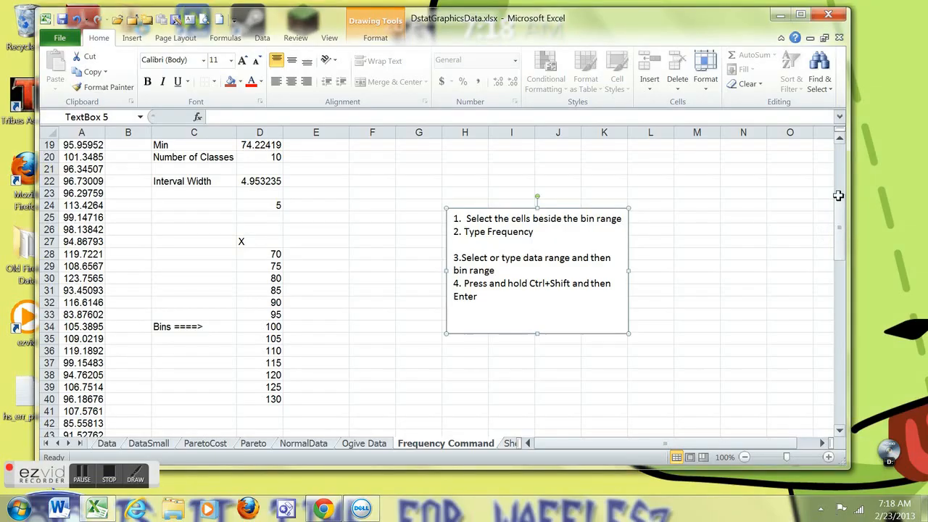
left_click_drag(838, 167, 838, 145)
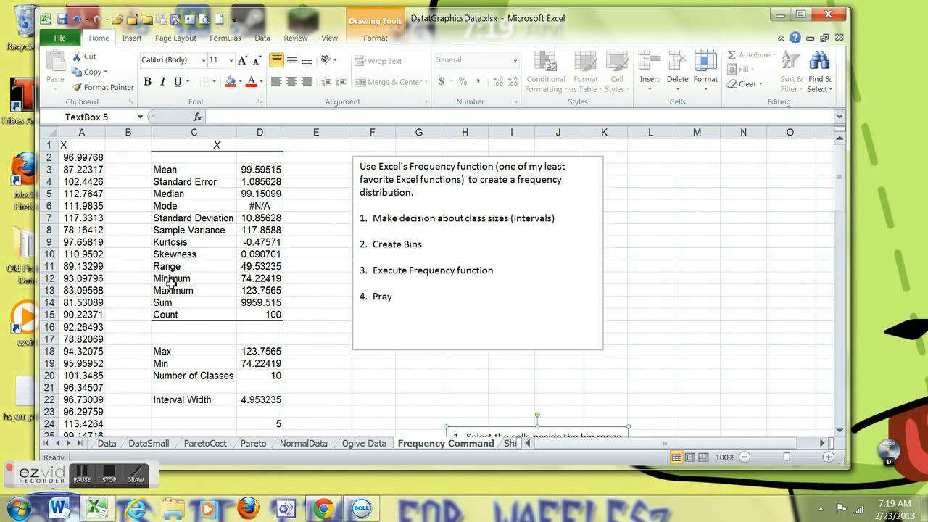
Step: Review the Min/Max statistics, class width 5 and the bin values 70 to 130
mouse_move(174, 278)
left_mouse_down()
mouse_move(207, 291)
mouse_move(259, 291)
left_mouse_up()
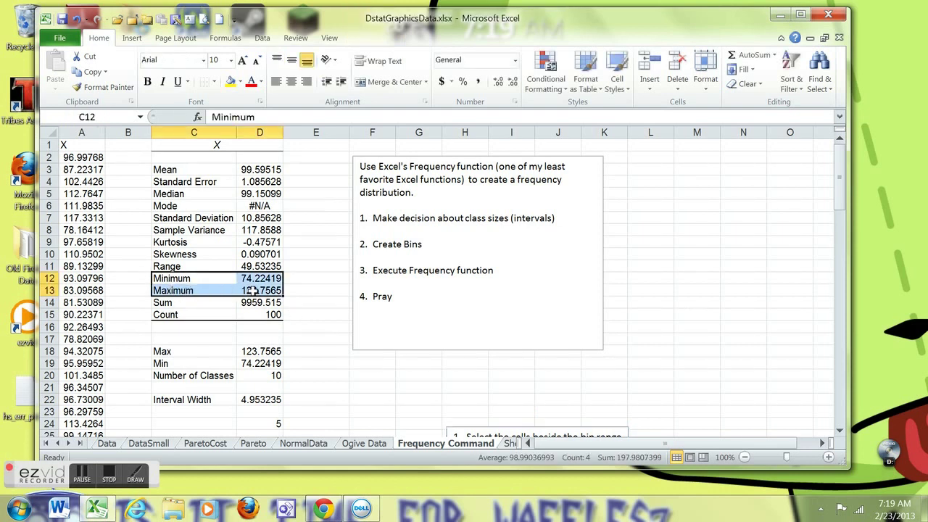
left_click(311, 341)
scroll(310, 341, "down", 2)
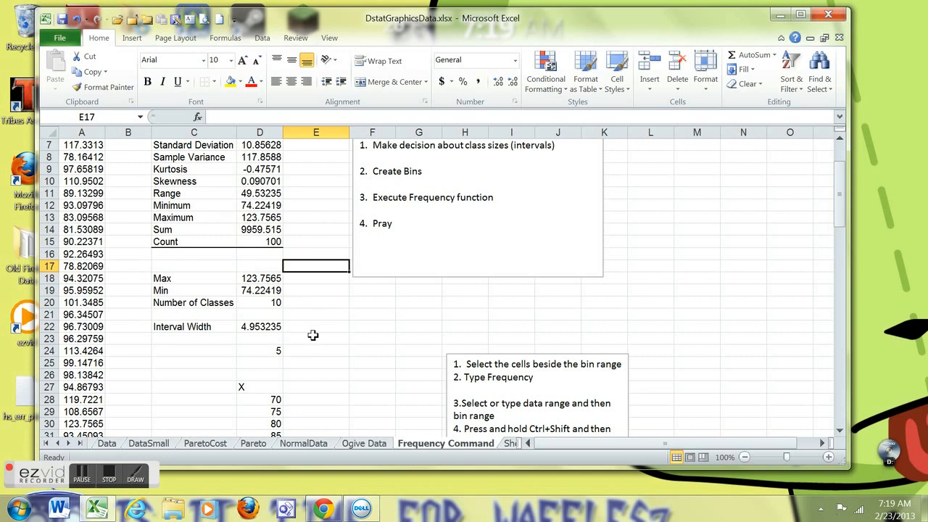
left_click(265, 354)
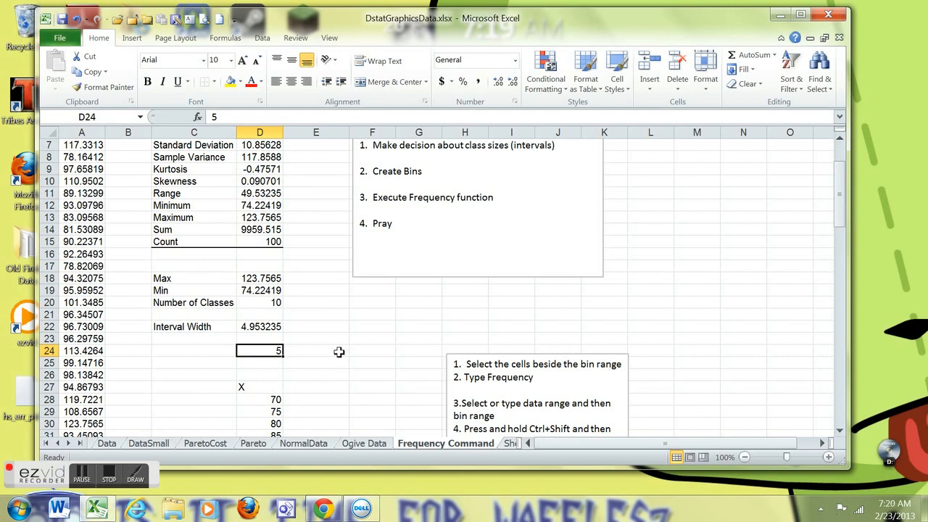
left_click(280, 292)
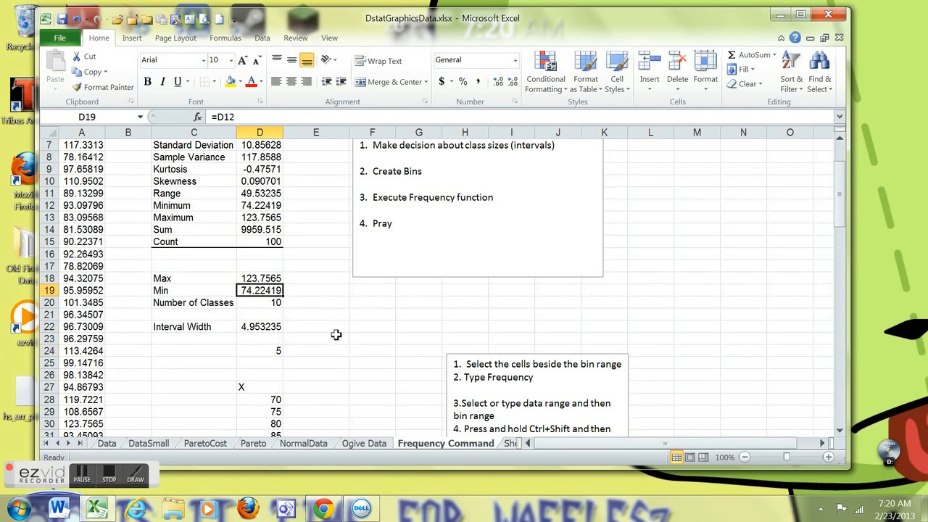
scroll(335, 335, "down", 1)
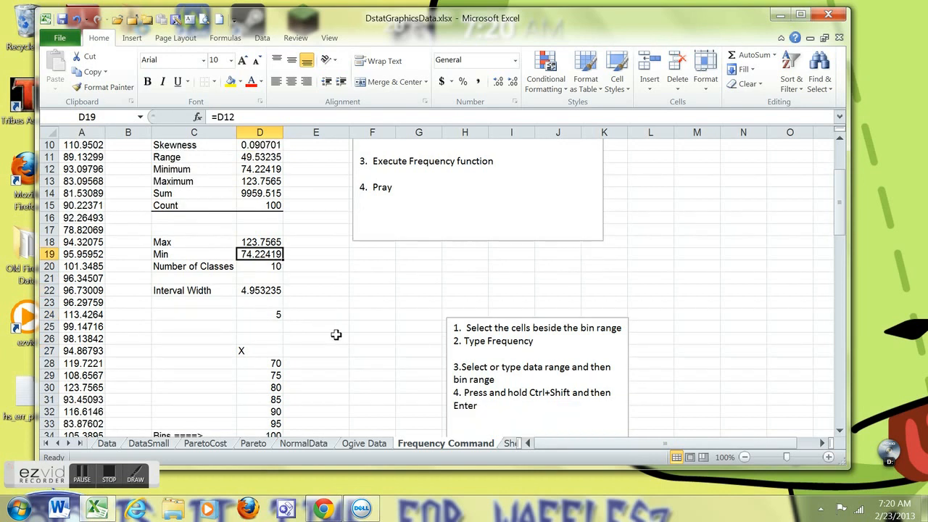
scroll(335, 335, "down", 2)
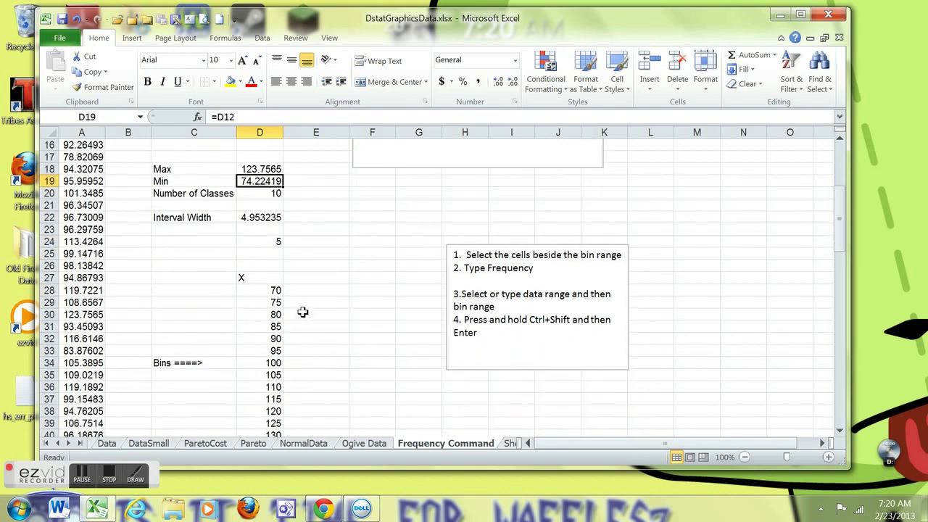
left_click(265, 291)
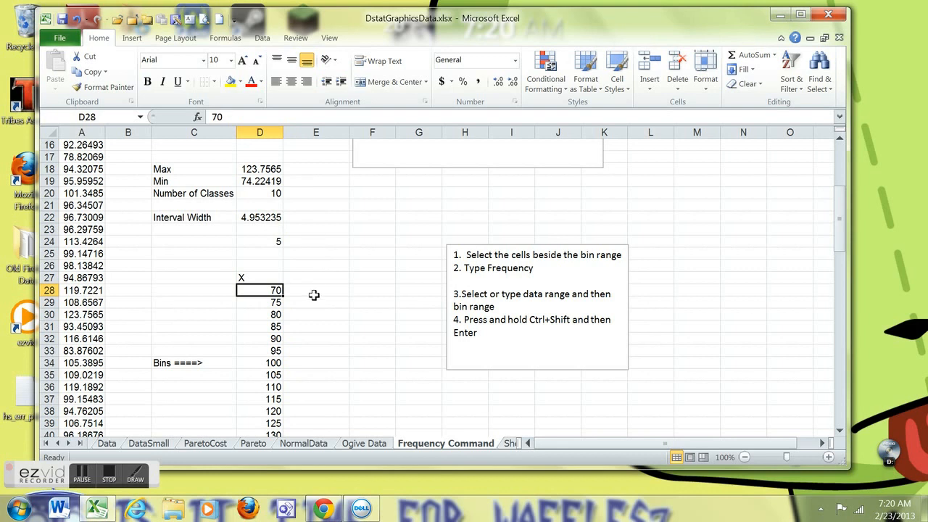
scroll(313, 295, "down", 2)
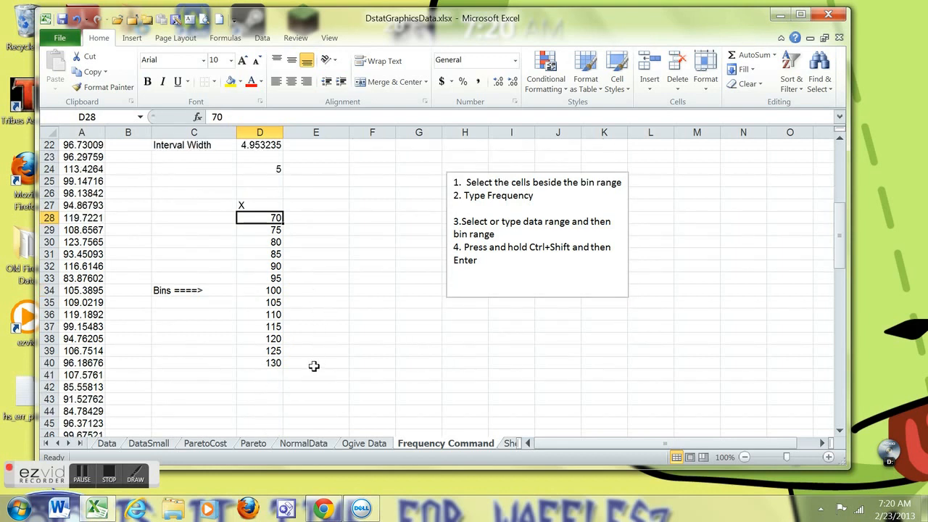
left_click(274, 365)
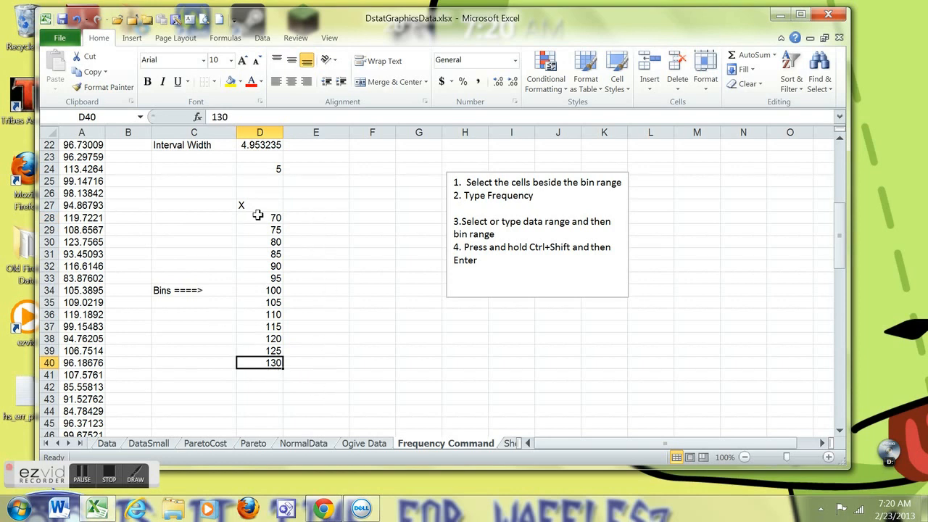
scroll(340, 268, "up", 5)
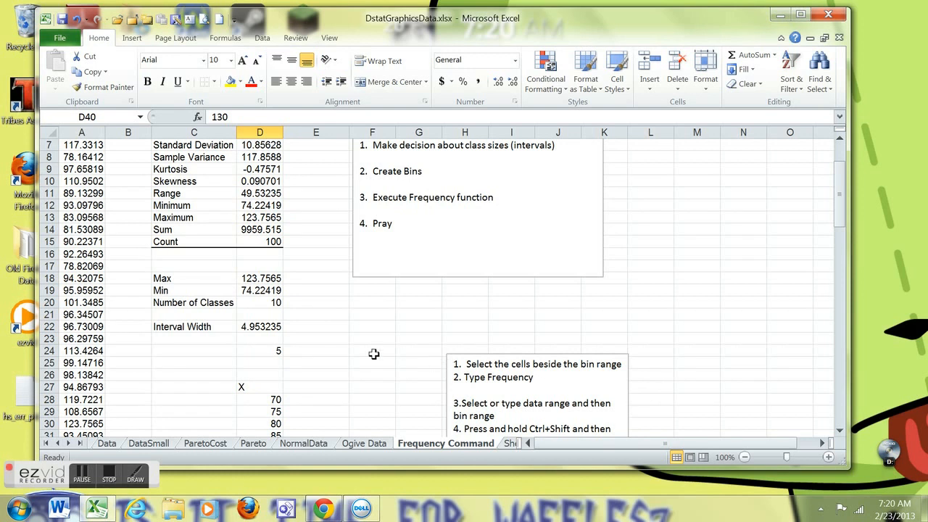
scroll(375, 354, "down", 4)
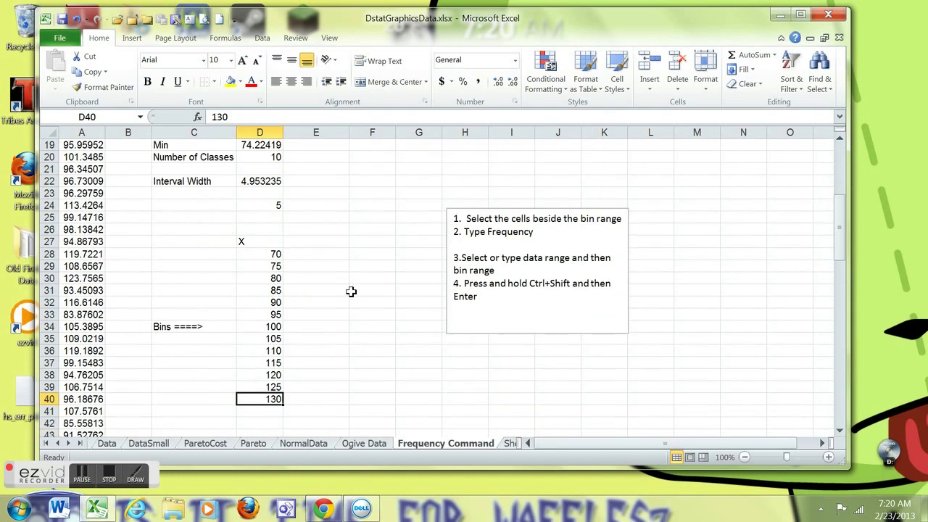
Step: Select E28:E40 beside the bins and abandon a half-typed formula in the formula bar
left_click(322, 259)
left_click_drag(322, 259, 322, 399)
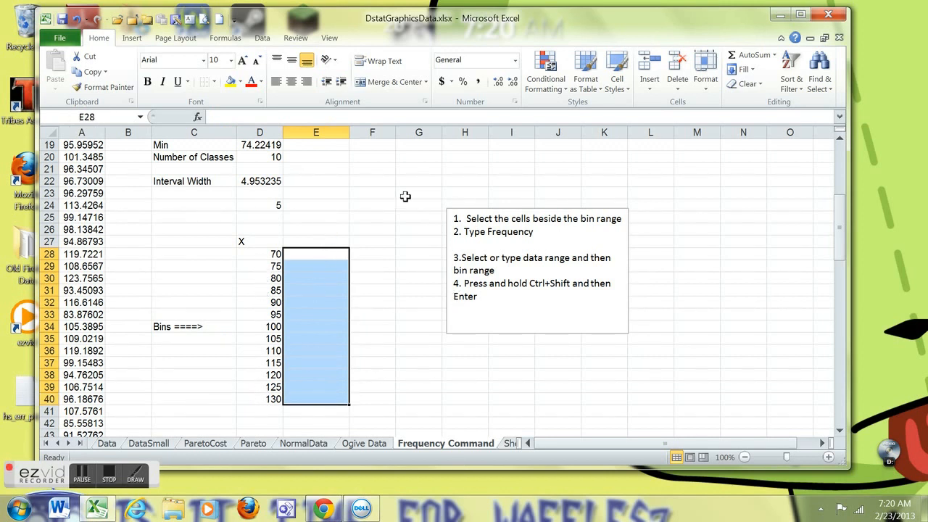
left_click(238, 117)
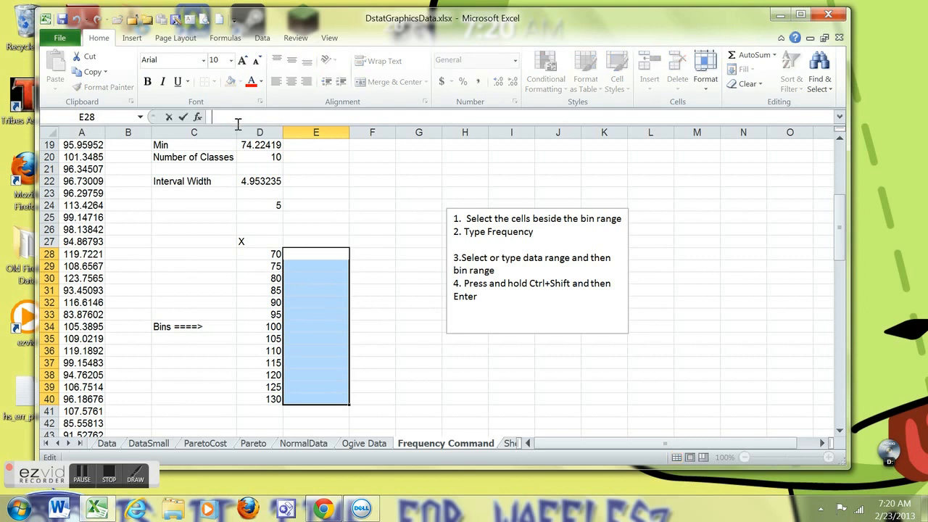
type("fre")
key("BackSpace")
key("BackSpace")
key("BackSpace")
Step: Reselect E28:E40 and erase the 'frequency' entry typed without an equals sign
left_click(378, 279)
left_click_drag(319, 255, 317, 402)
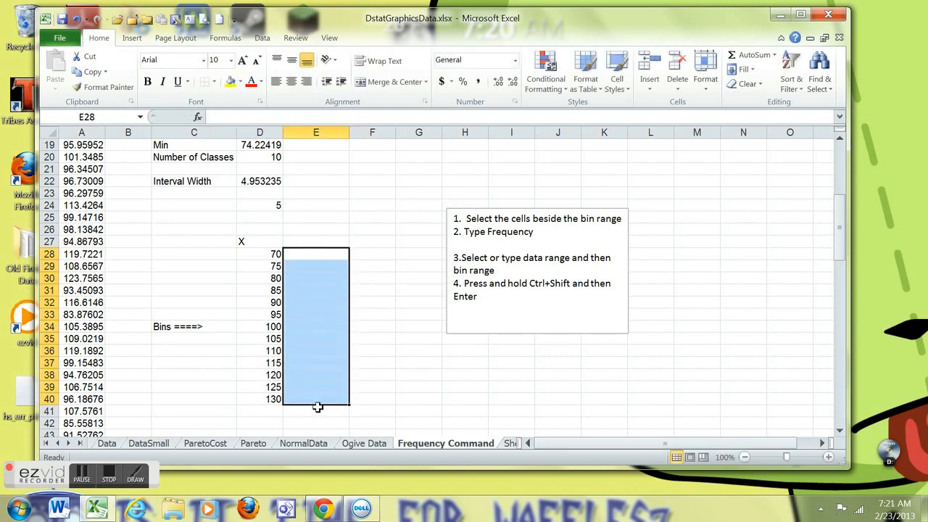
type("fre")
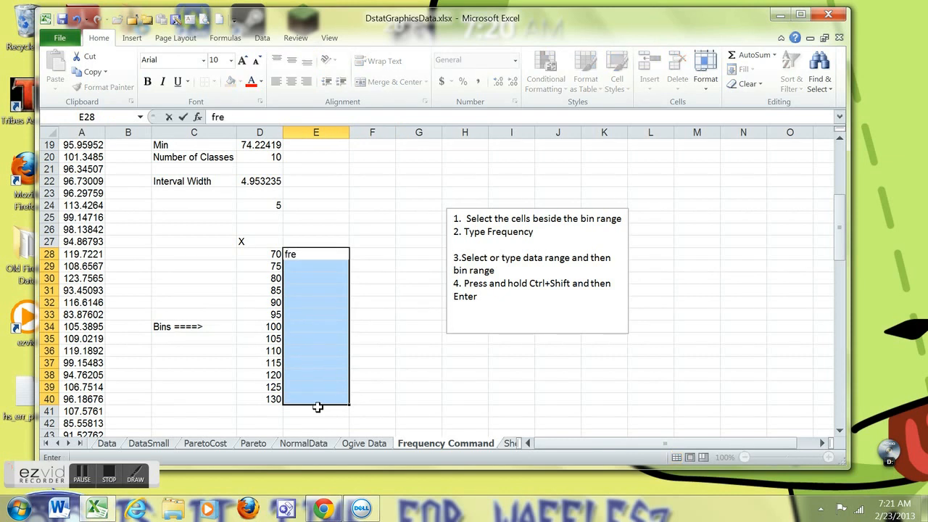
type("quenc")
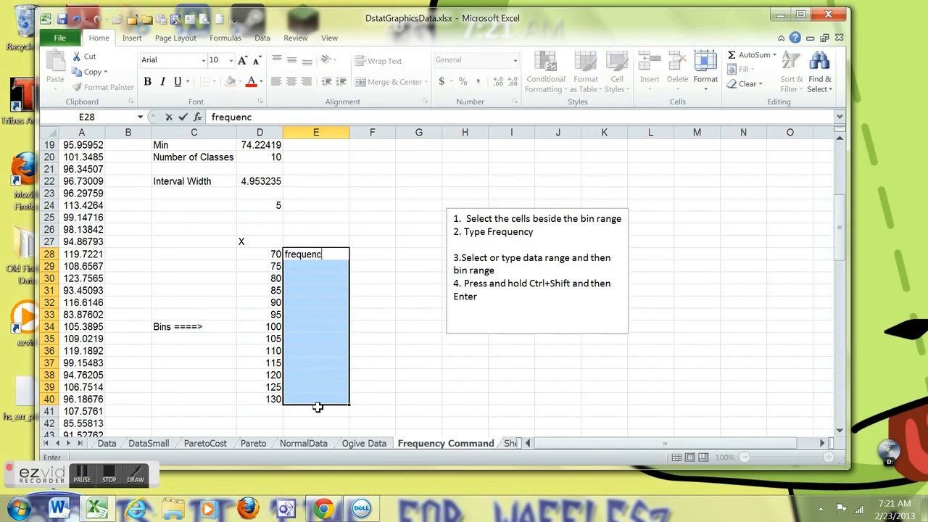
type("y")
key("BackSpace")
key("BackSpace")
key("BackSpace")
key("BackSpace")
key("BackSpace")
key("BackSpace")
key("BackSpace")
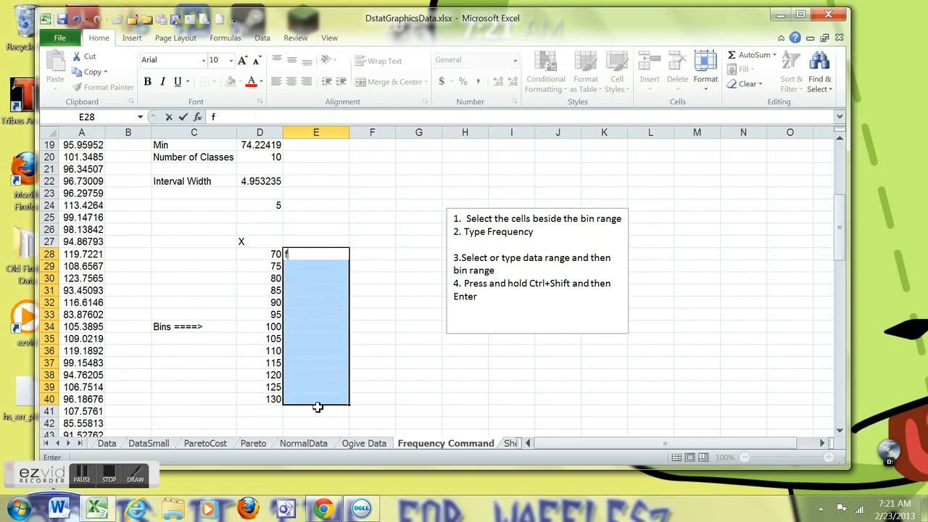
key("BackSpace")
type("=")
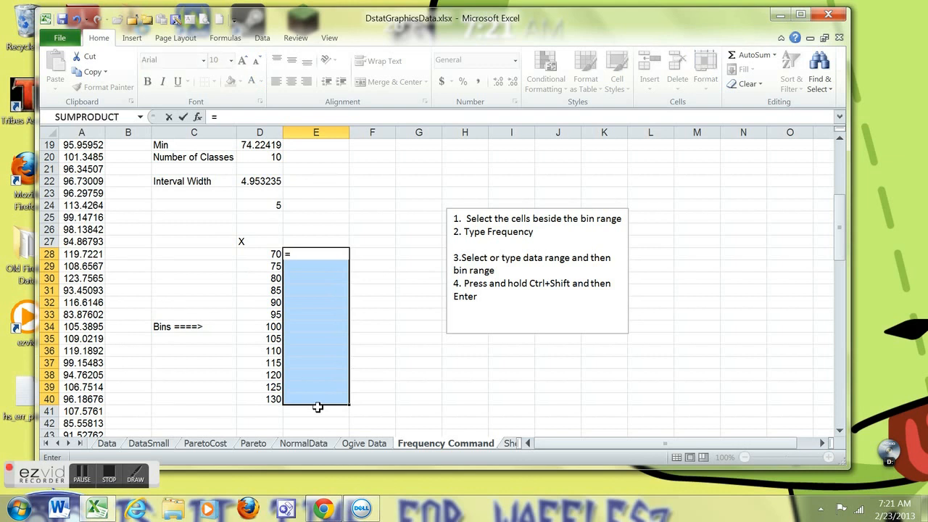
type("fre")
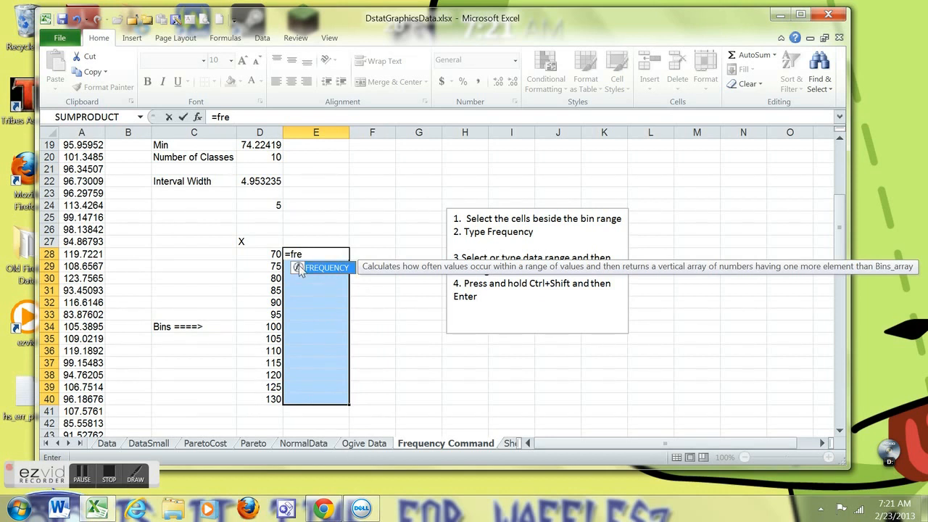
Step: Insert =FREQUENCY( into E28 from the autocomplete suggestion
double_click(326, 267)
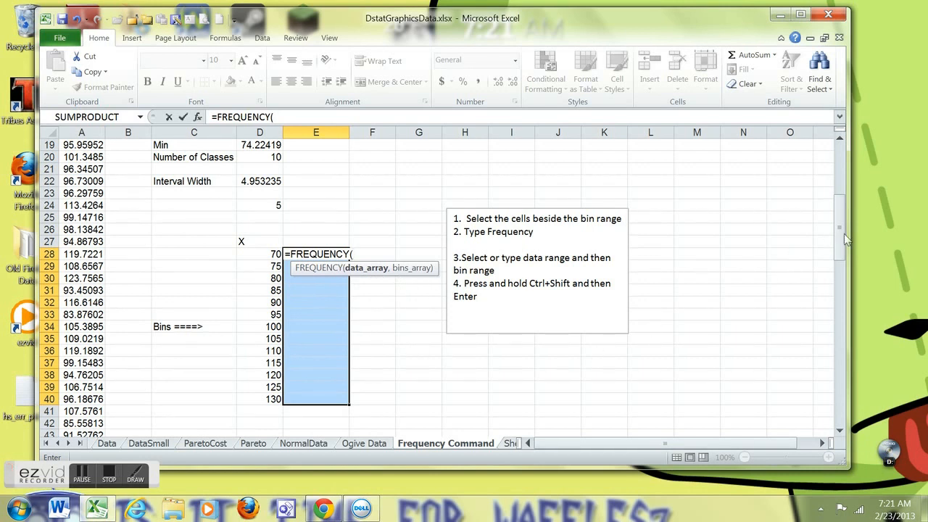
Step: Supply A2:A101 as the data array and D28:D40 as the bins array
left_click_drag(839, 240, 838, 145)
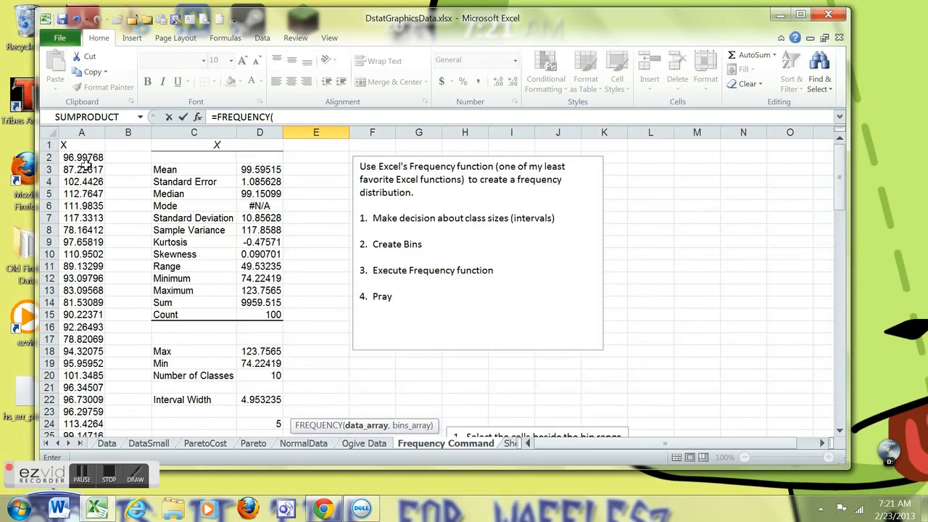
mouse_move(84, 157)
left_mouse_down()
mouse_move(82, 435)
mouse_move(78, 421)
left_mouse_up()
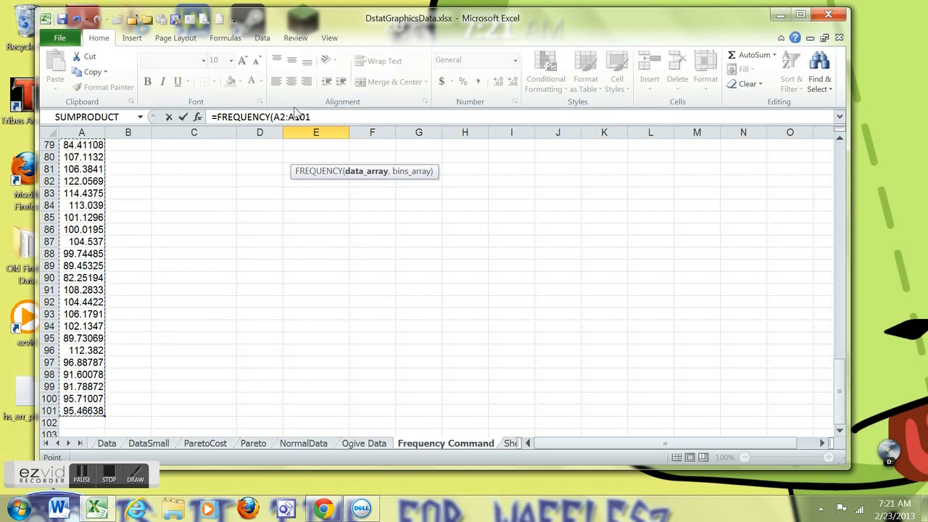
type(",")
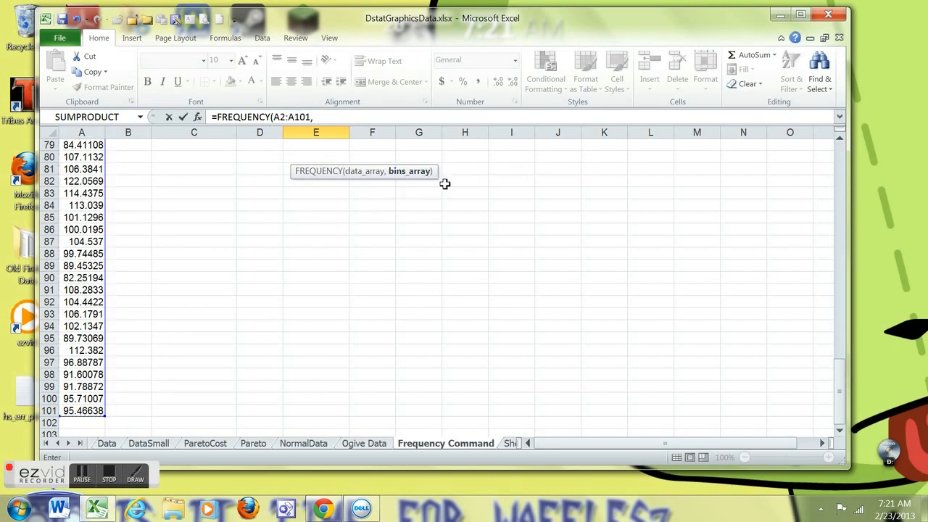
left_click_drag(838, 390, 854, 231)
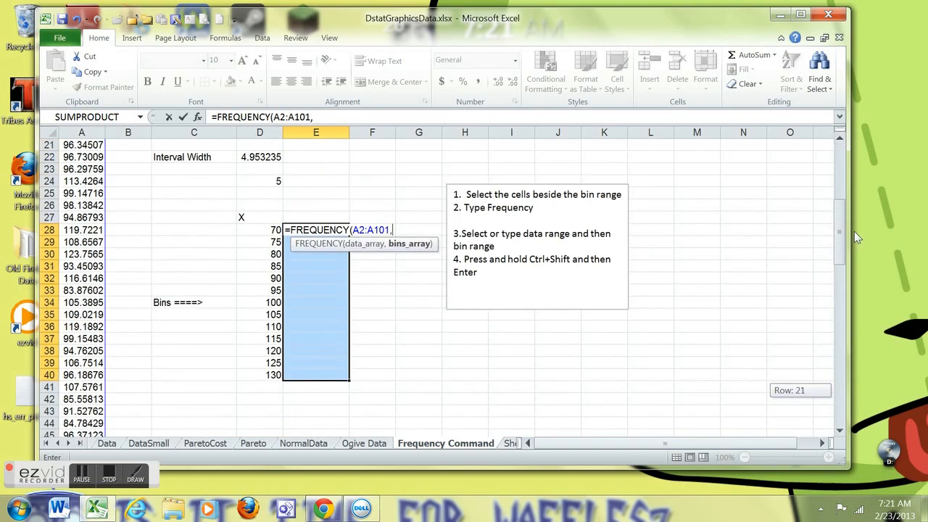
left_click_drag(259, 229, 259, 375)
type("D28:D40")
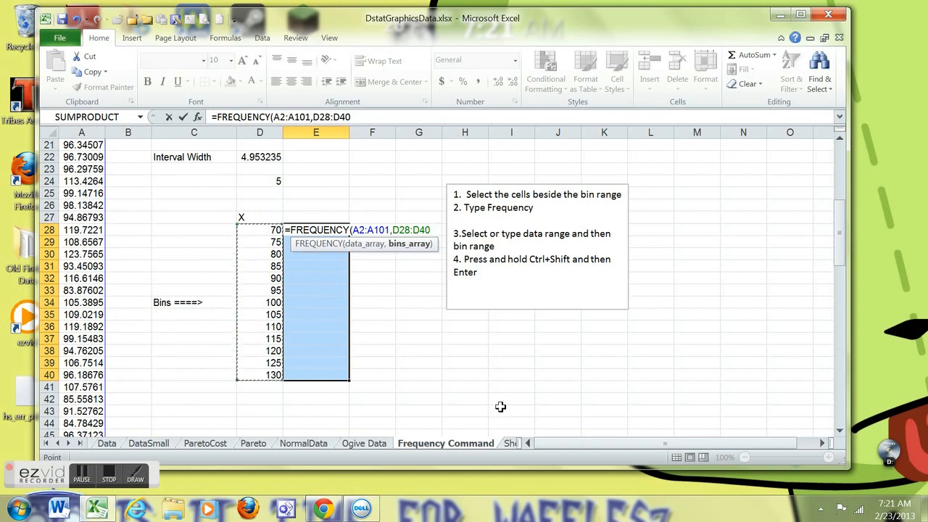
type(")")
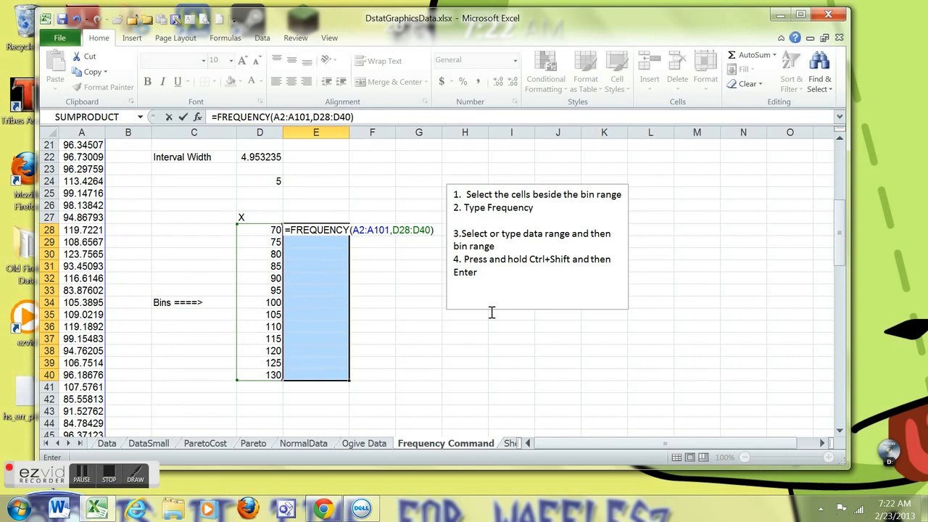
Step: Commit the formula with Ctrl+Shift+Enter so E28:E40 shows the counts, then deselect
key("ctrl+shift+Return")
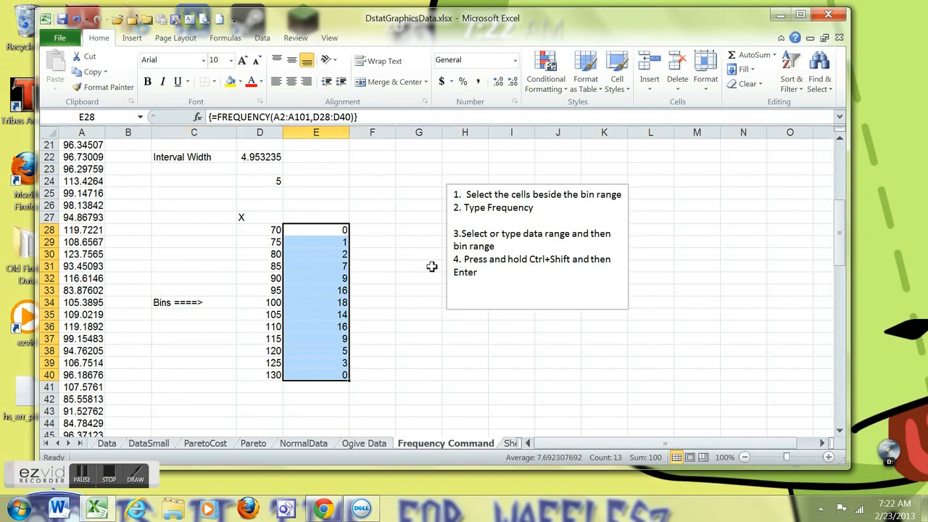
left_click(429, 330)
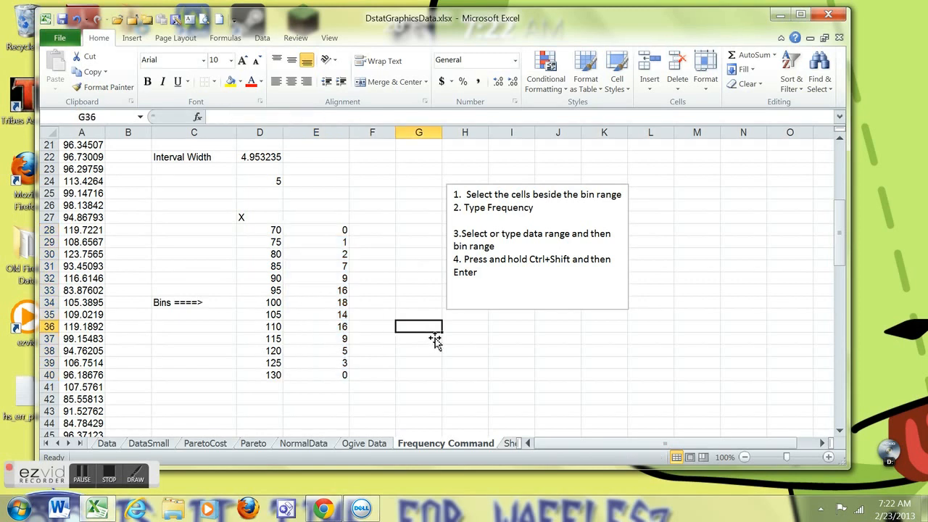